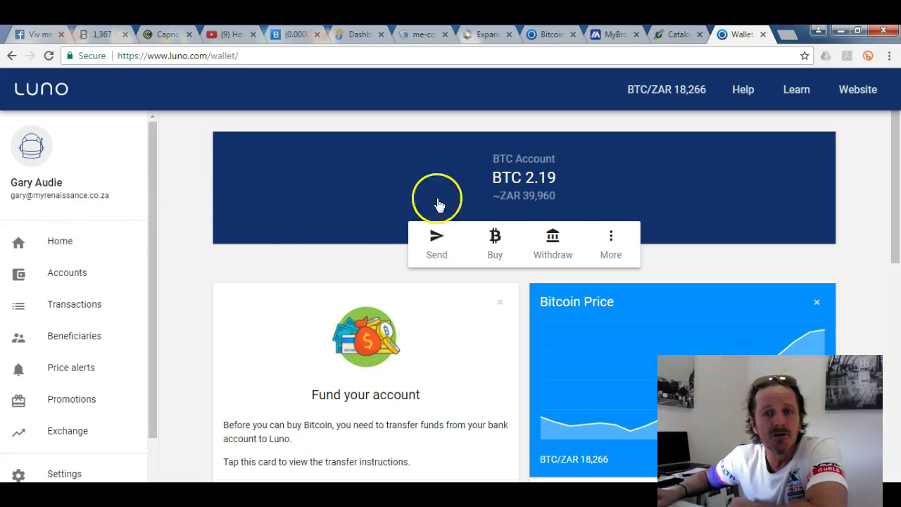
# - Start funding the ZAR Account by EFT from the wallet actions list
pyautogui.click(604, 238)
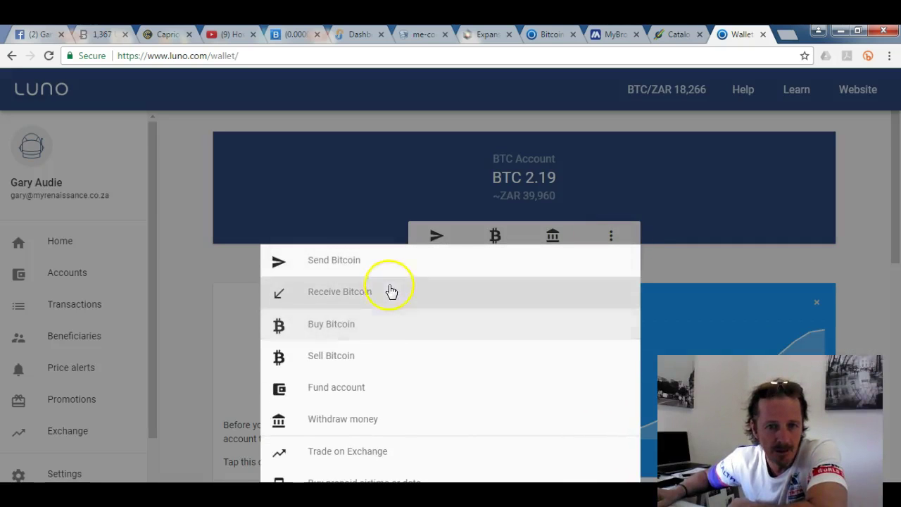
pyautogui.click(289, 204)
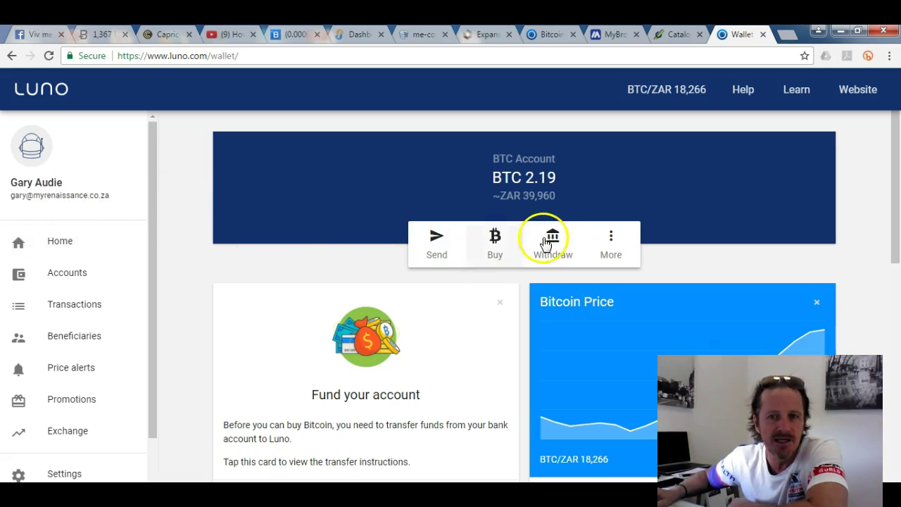
pyautogui.click(611, 243)
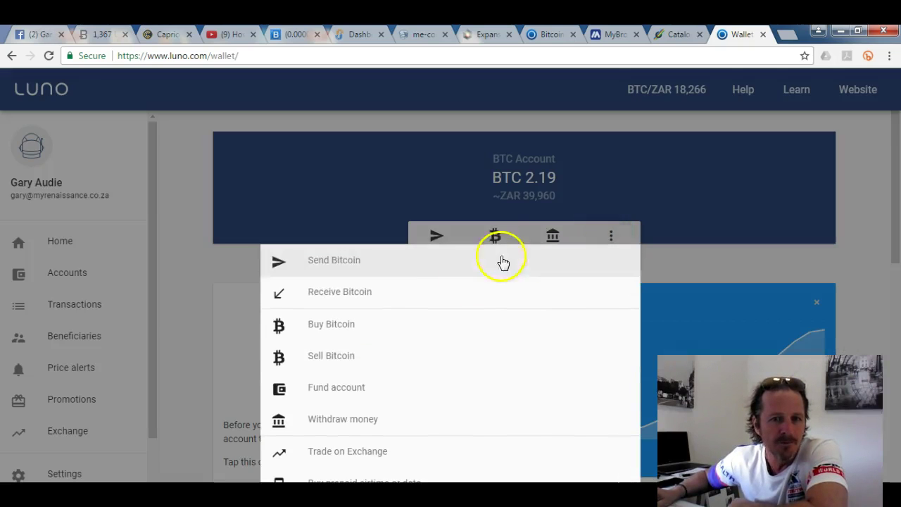
pyautogui.click(345, 389)
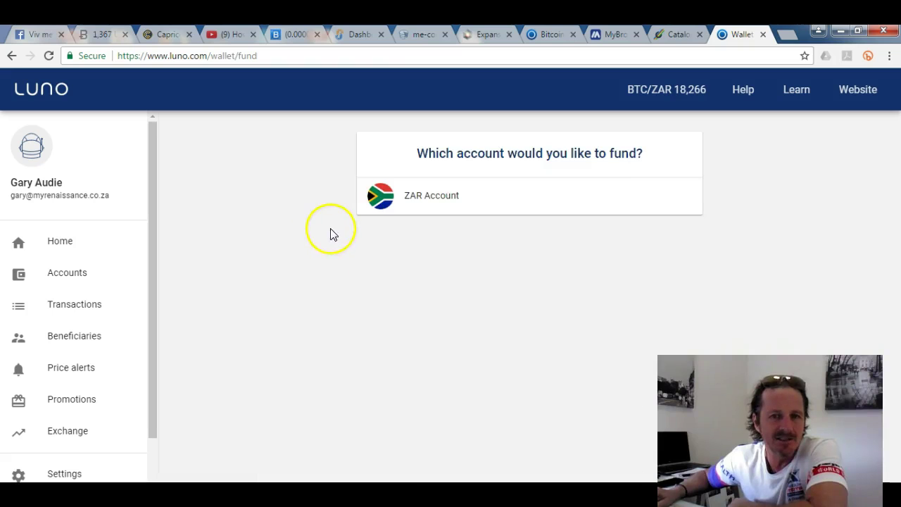
pyautogui.click(426, 203)
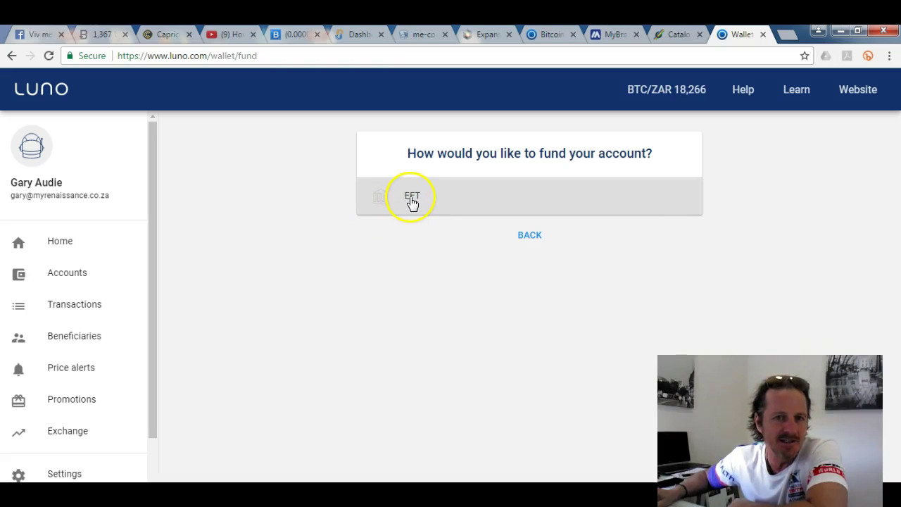
pyautogui.click(413, 203)
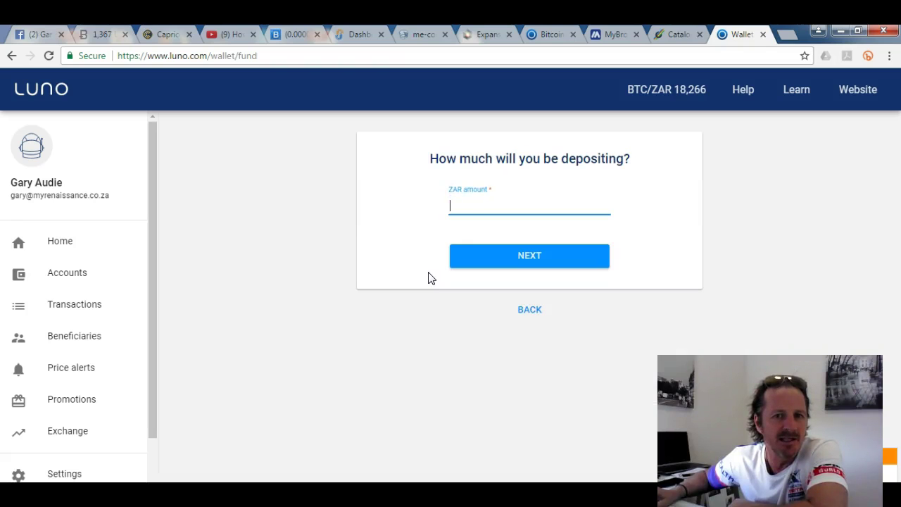
# - Submit a ZAR 1,000 deposit amount to get the payment reference and bank details
pyautogui.click(446, 219)
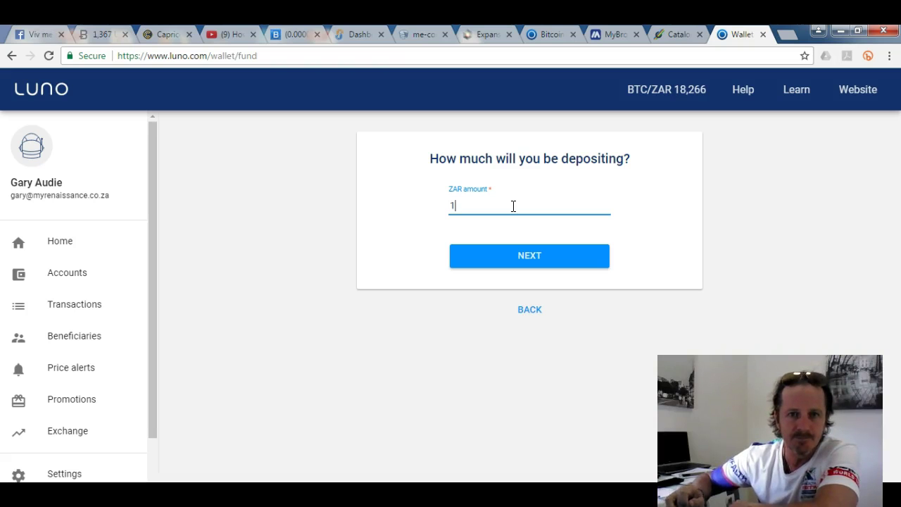
pyautogui.click(540, 258)
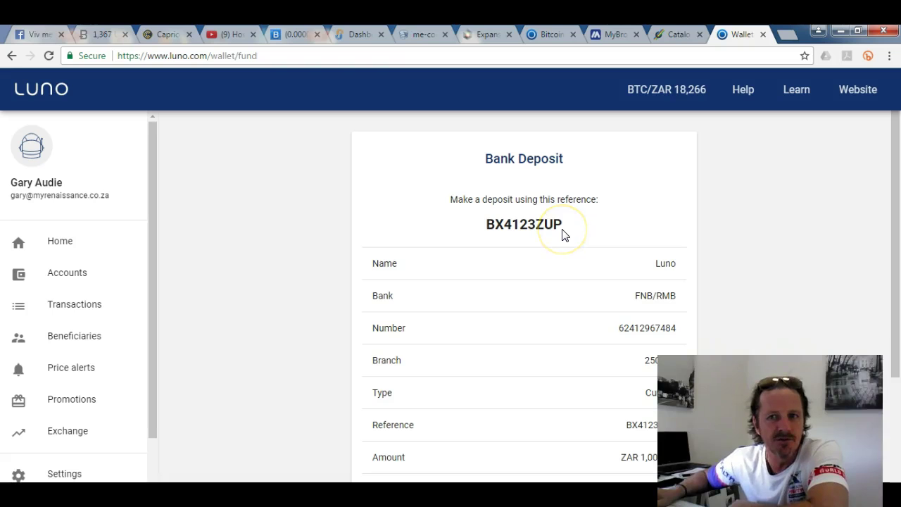
# - Check the account balances, then return home to see the incoming ZAR 1,000.00 deposit
pyautogui.click(71, 250)
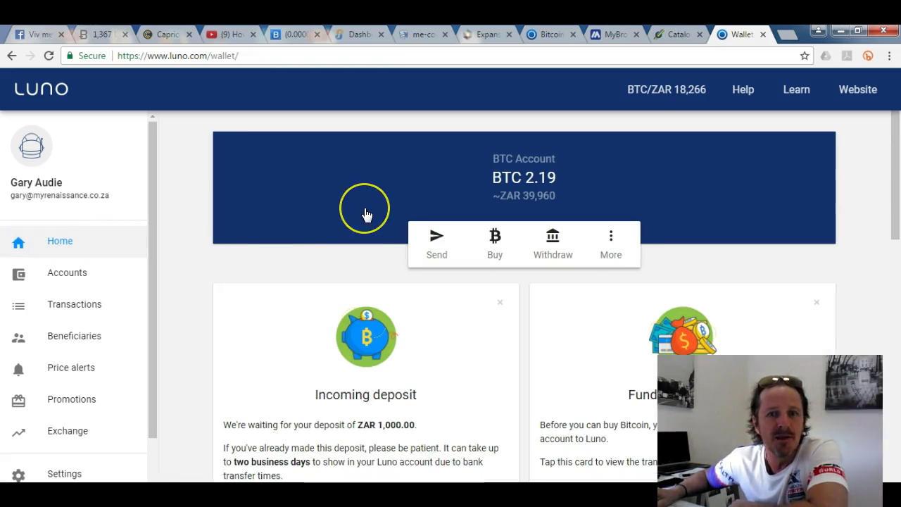
pyautogui.click(79, 275)
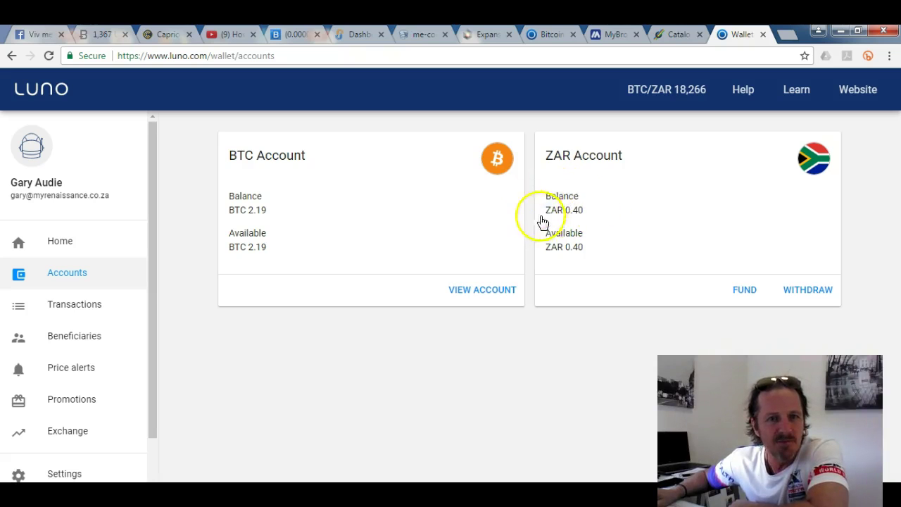
pyautogui.click(74, 245)
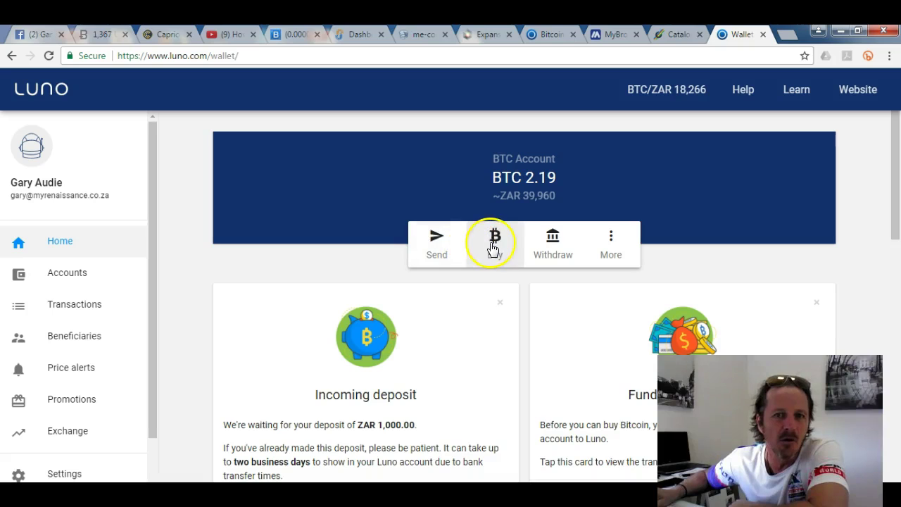
pyautogui.click(495, 248)
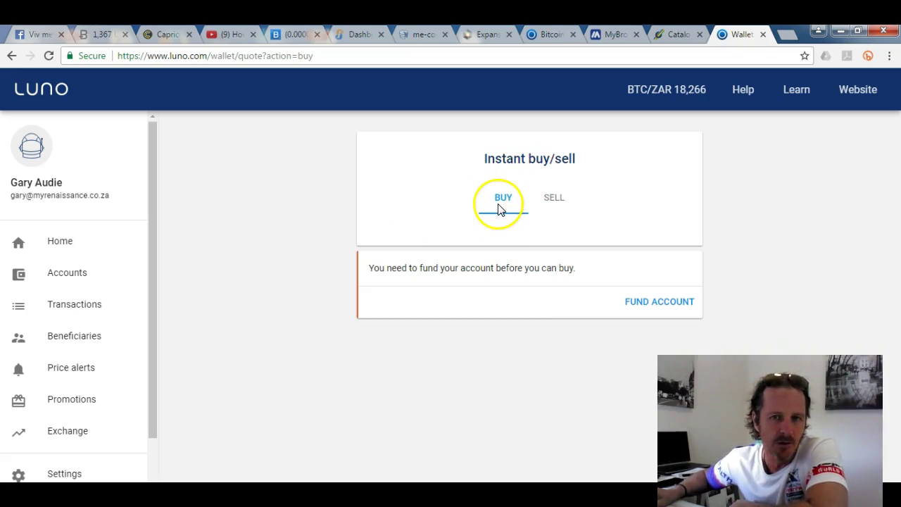
pyautogui.click(76, 241)
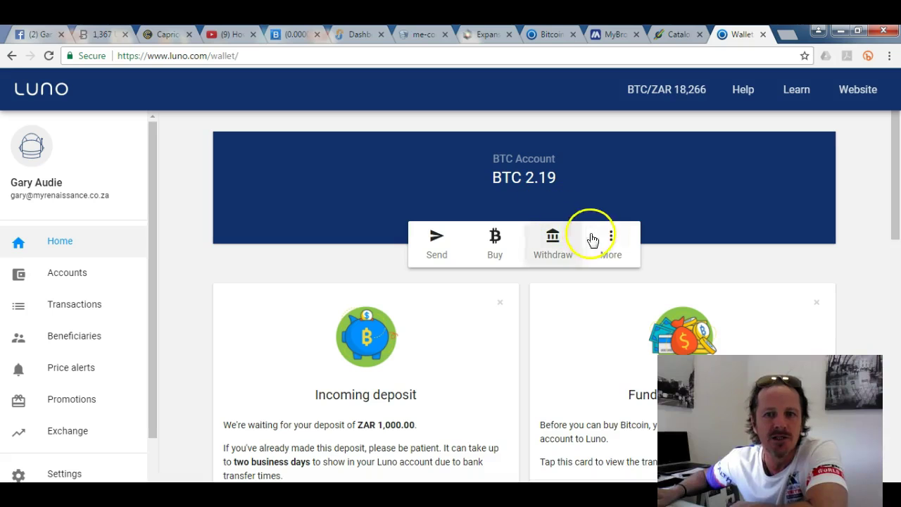
# - Sell 1 BTC through Sell Bitcoin and confirm the order
pyautogui.click(611, 245)
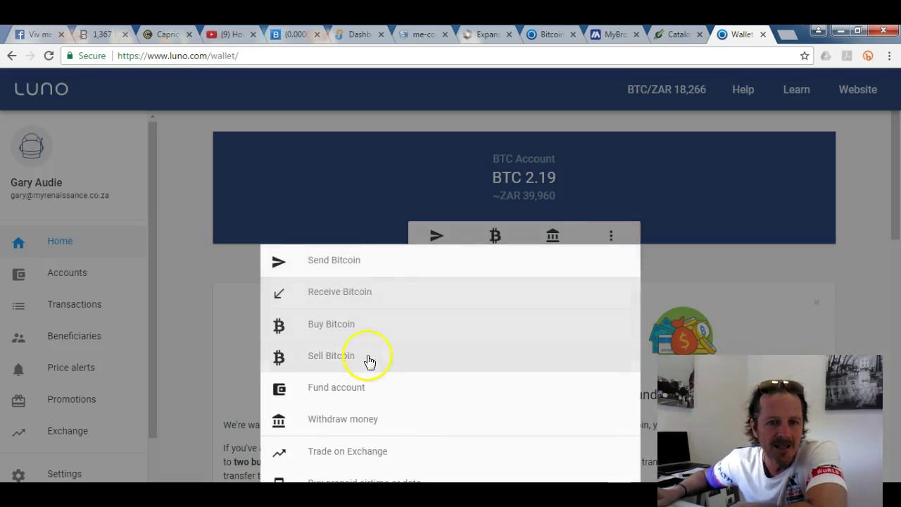
pyautogui.click(344, 359)
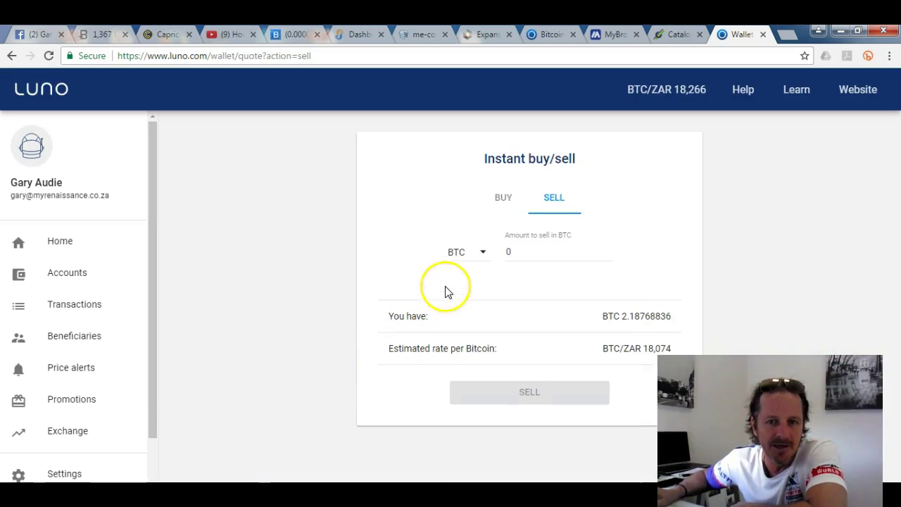
pyautogui.click(551, 267)
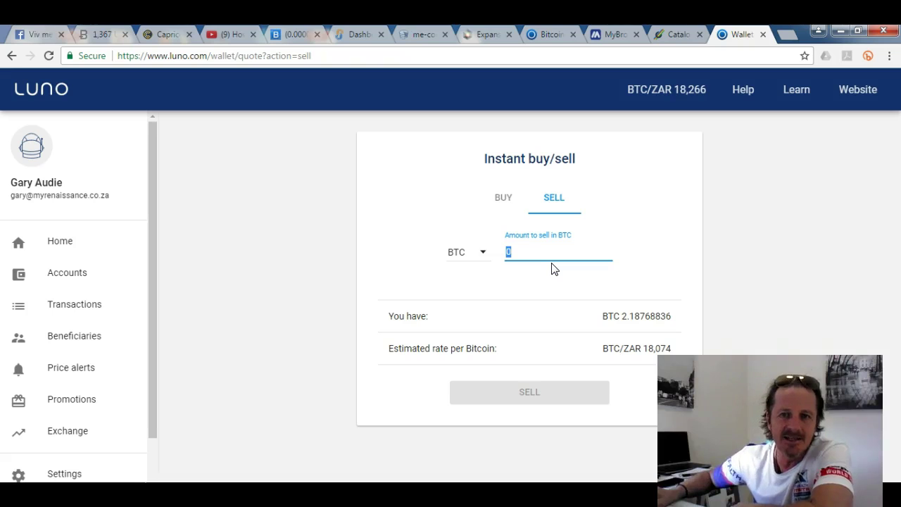
pyautogui.write('1')
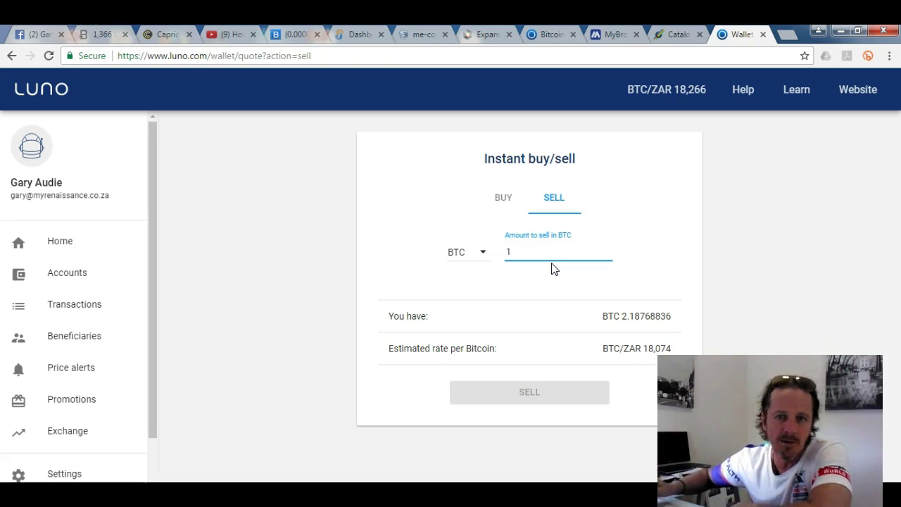
pyautogui.scroll(-1, 654, 262)
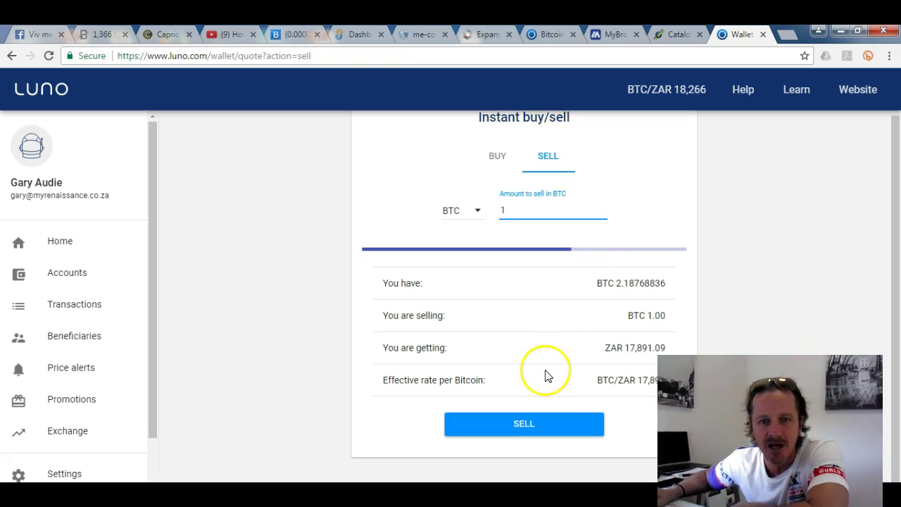
pyautogui.click(525, 425)
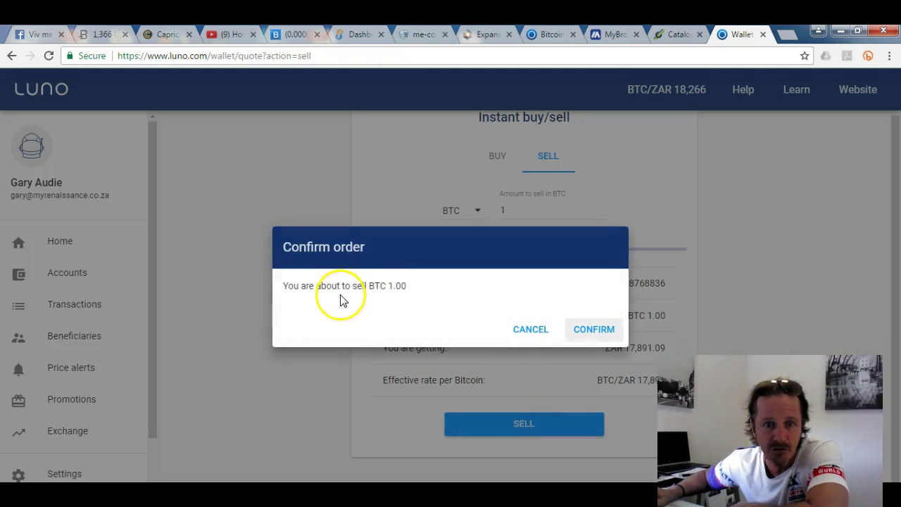
pyautogui.click(594, 331)
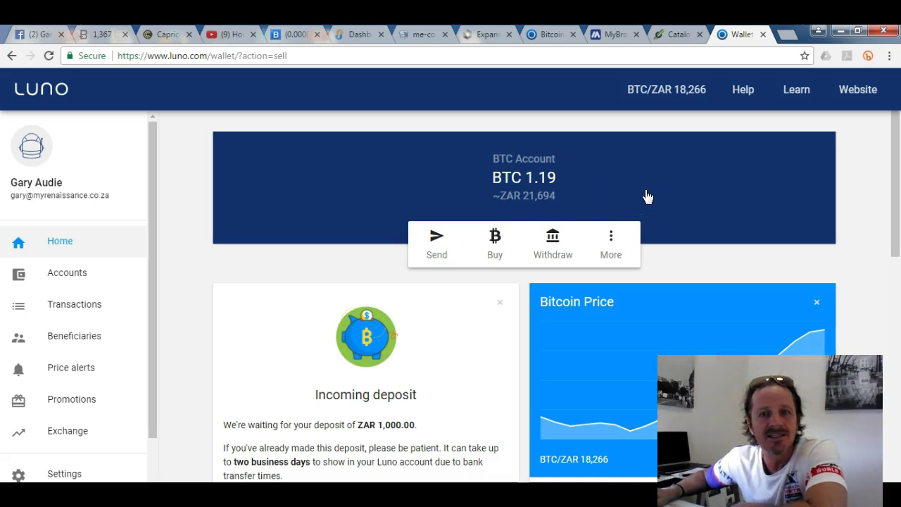
# - Review the ZAR 17,891 and BTC 1.19 balances and the saved bank beneficiaries
pyautogui.click(86, 276)
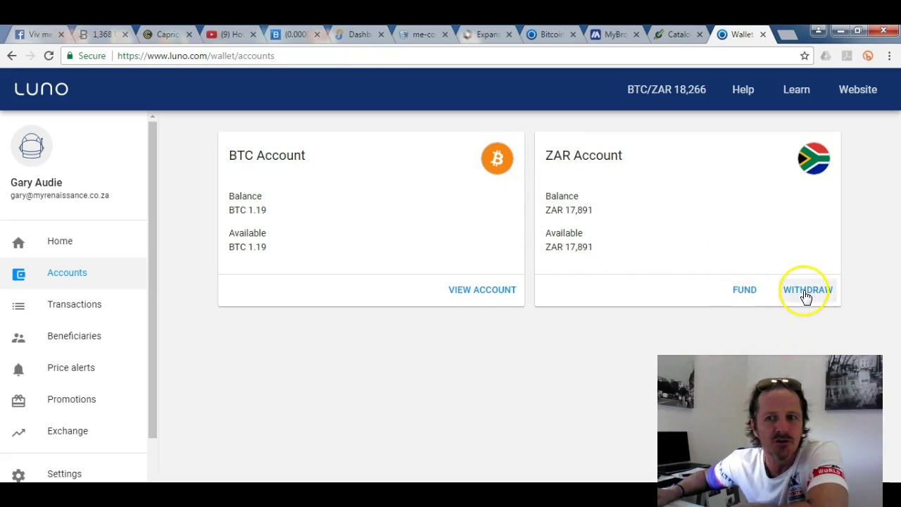
pyautogui.click(84, 344)
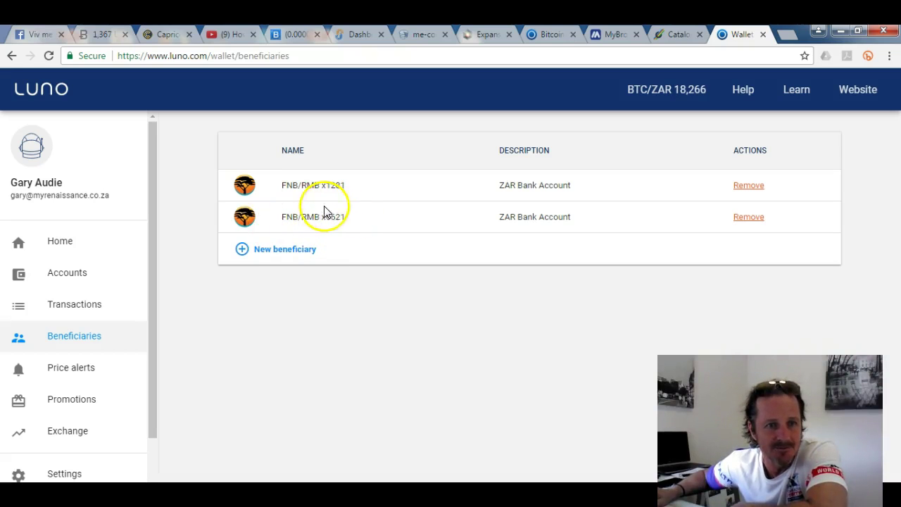
pyautogui.click(80, 280)
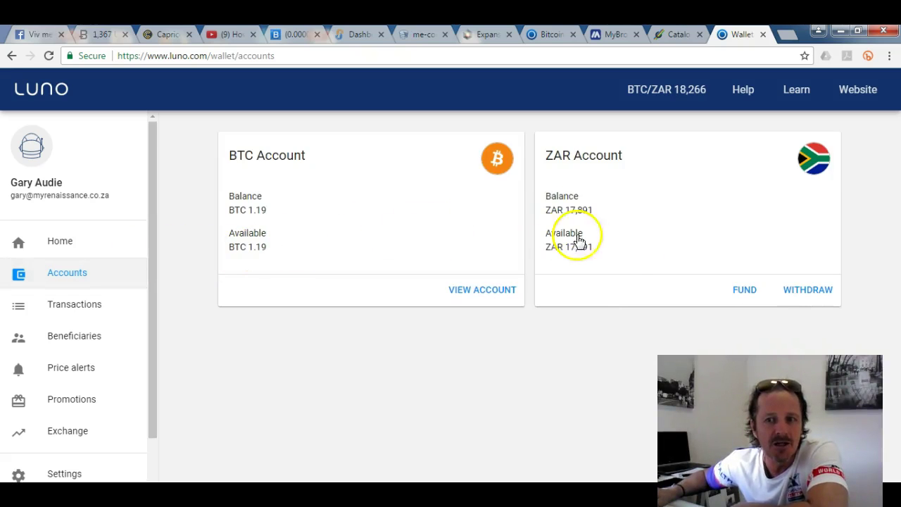
# - Fill the ZAR withdrawal form with 17500 to the second FNB/RMB account via EFT
pyautogui.click(800, 295)
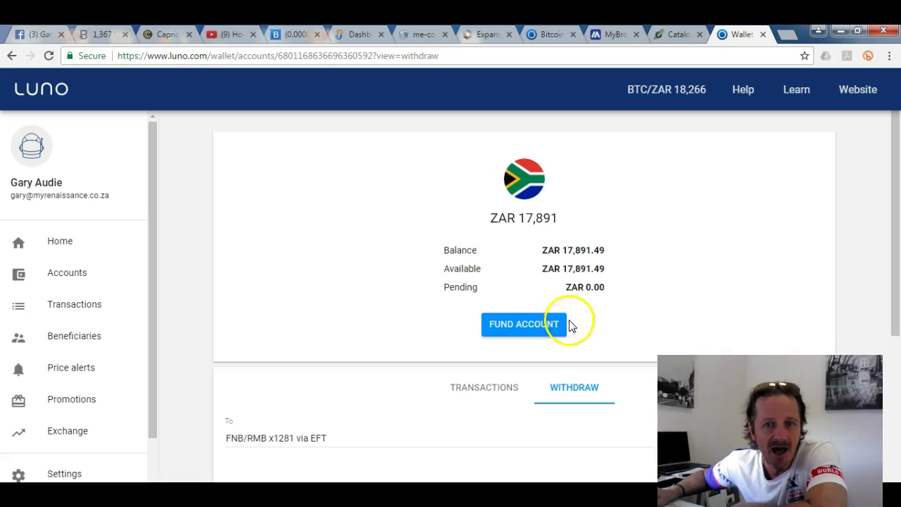
pyautogui.scroll(-2, 584, 314)
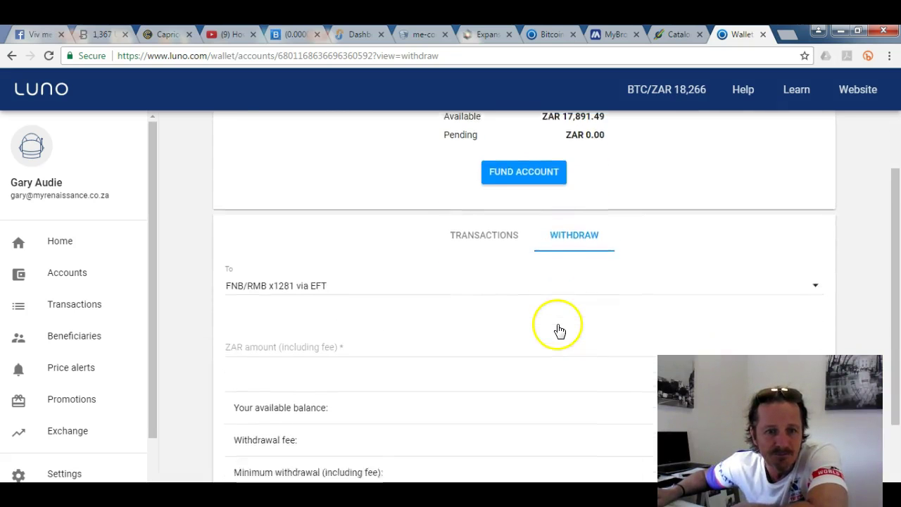
pyautogui.scroll(-1, 543, 327)
pyautogui.scroll(3, 539, 314)
pyautogui.scroll(-3, 576, 303)
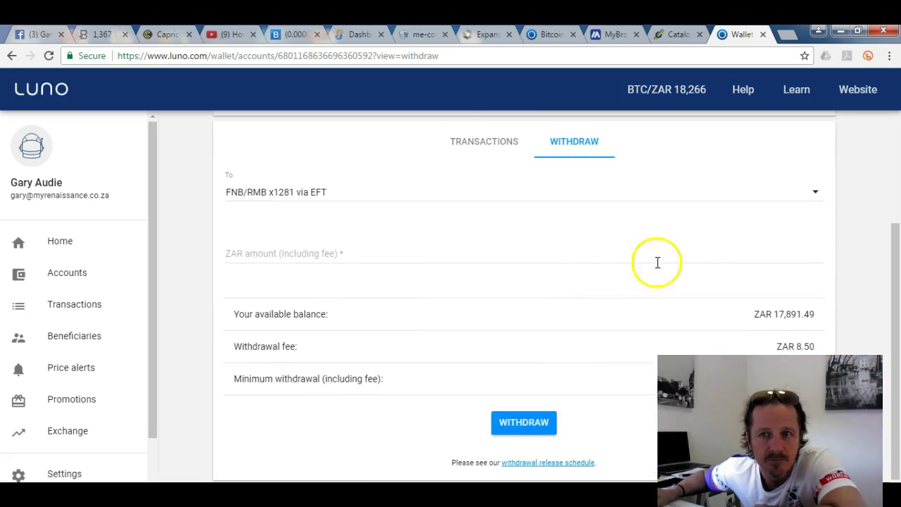
pyautogui.click(814, 197)
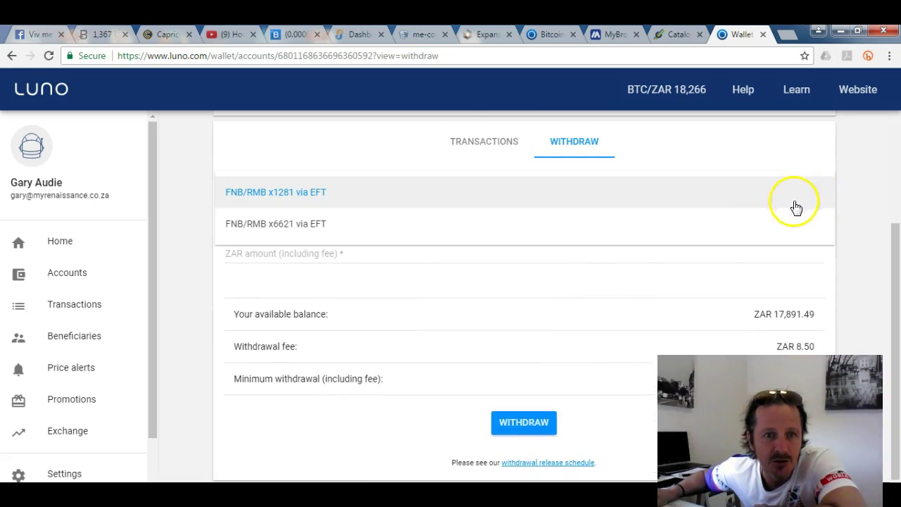
pyautogui.click(338, 231)
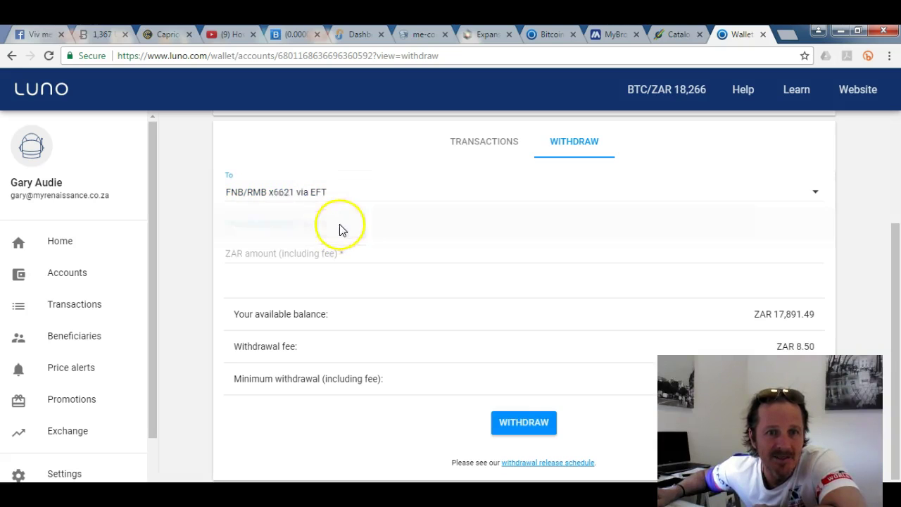
pyautogui.click(368, 254)
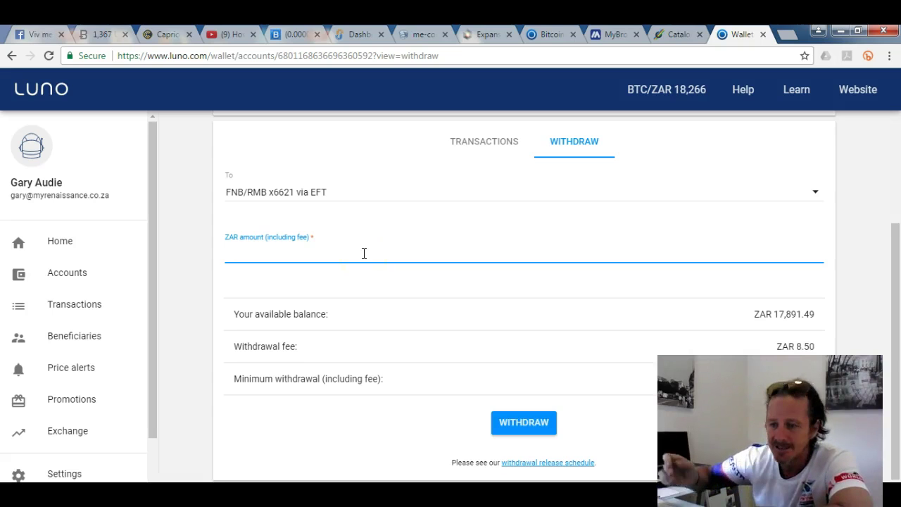
pyautogui.write('17500')
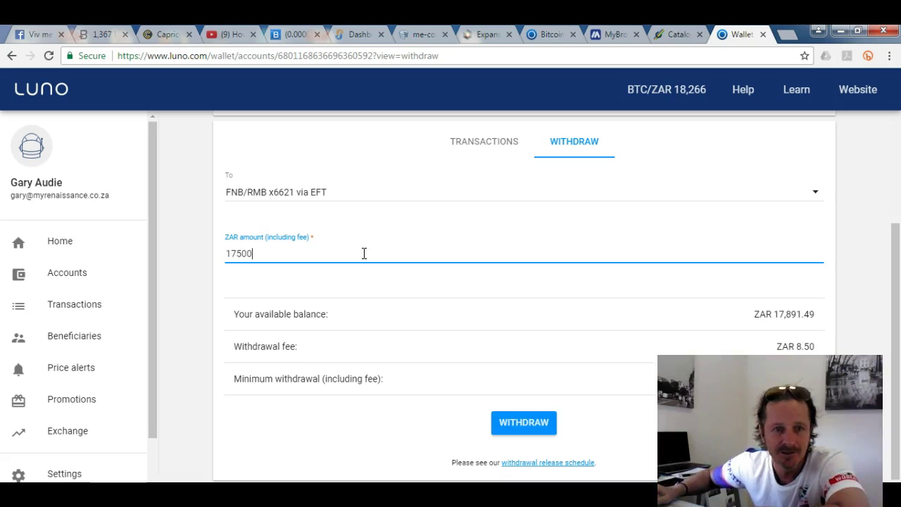
pyautogui.scroll(-1, 465, 288)
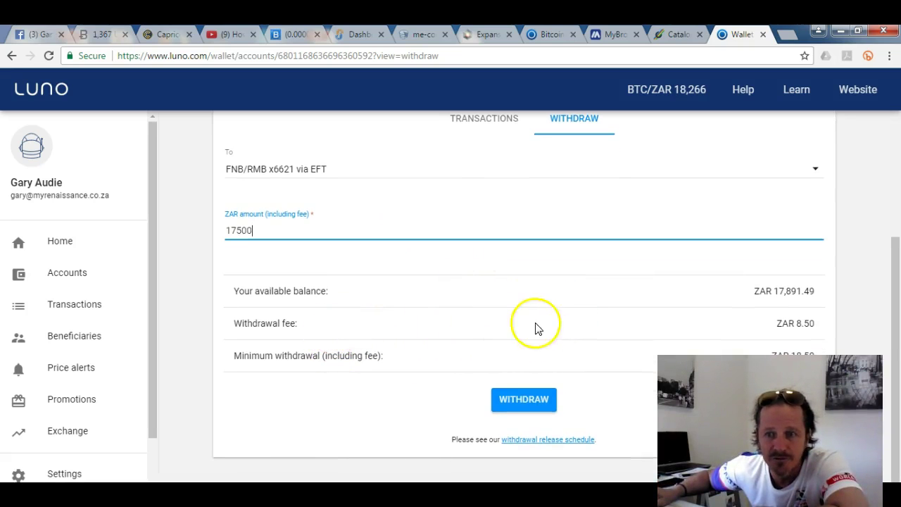
# - Submit the ZAR 17500 withdrawal, check its pending ZAR_EFT row, and return home
pyautogui.click(529, 400)
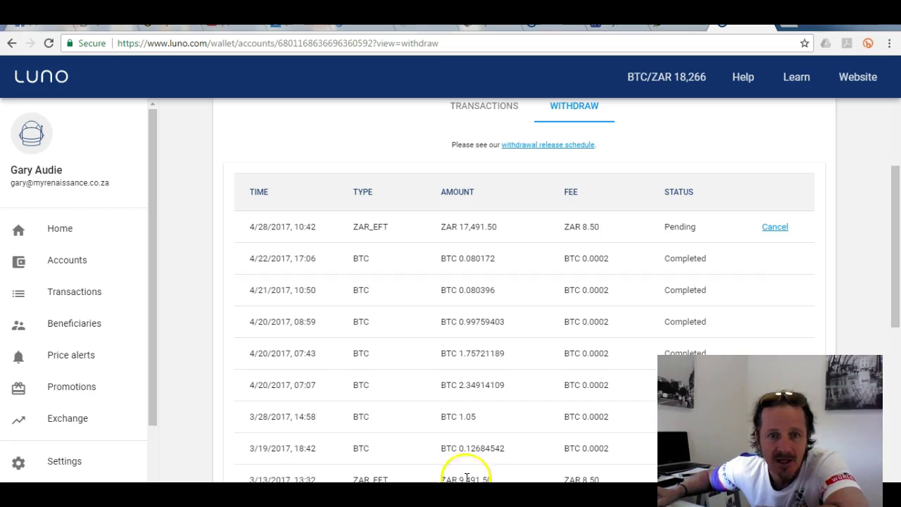
pyautogui.scroll(1, 393, 197)
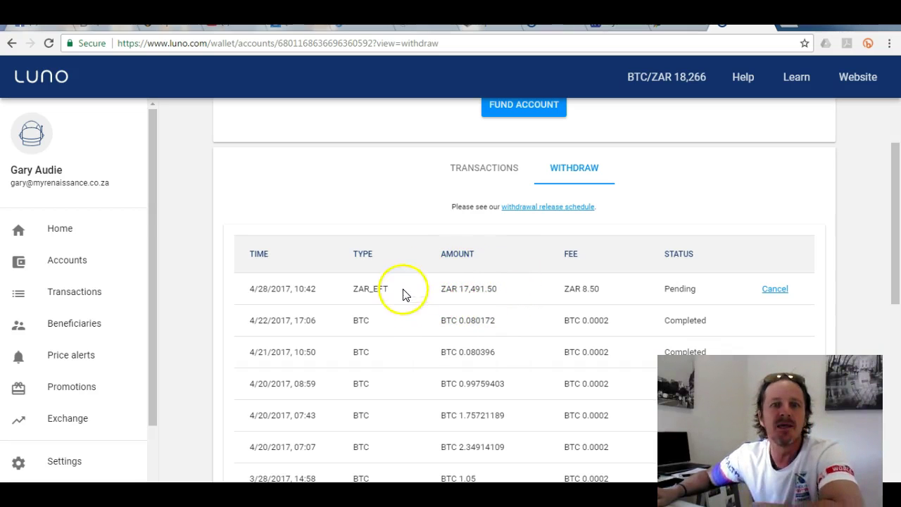
pyautogui.scroll(2, 403, 234)
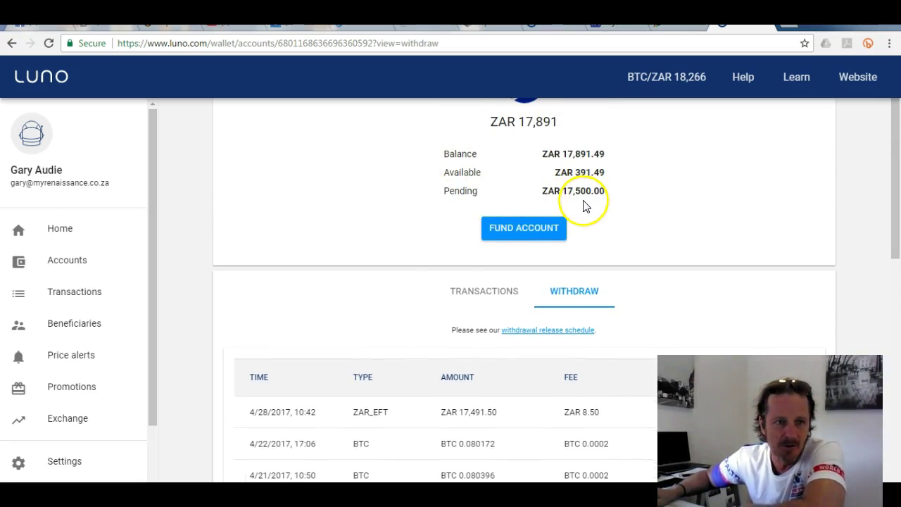
pyautogui.click(68, 233)
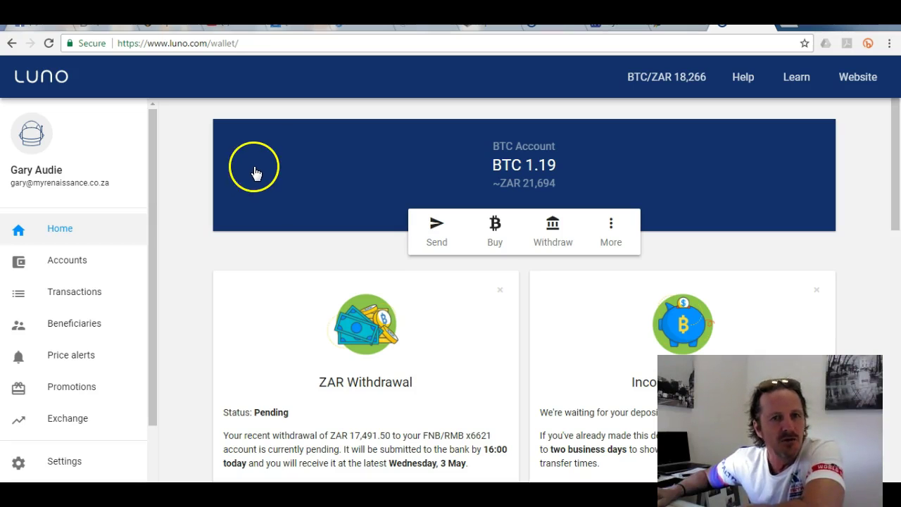
# - Open the Buy tab of the Instant buy/sell page from the BTC Account banner
pyautogui.click(612, 228)
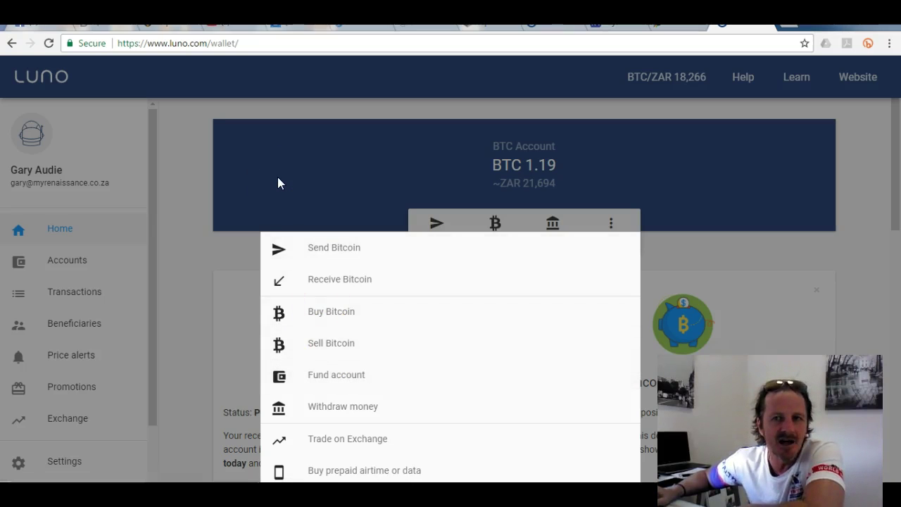
pyautogui.click(237, 241)
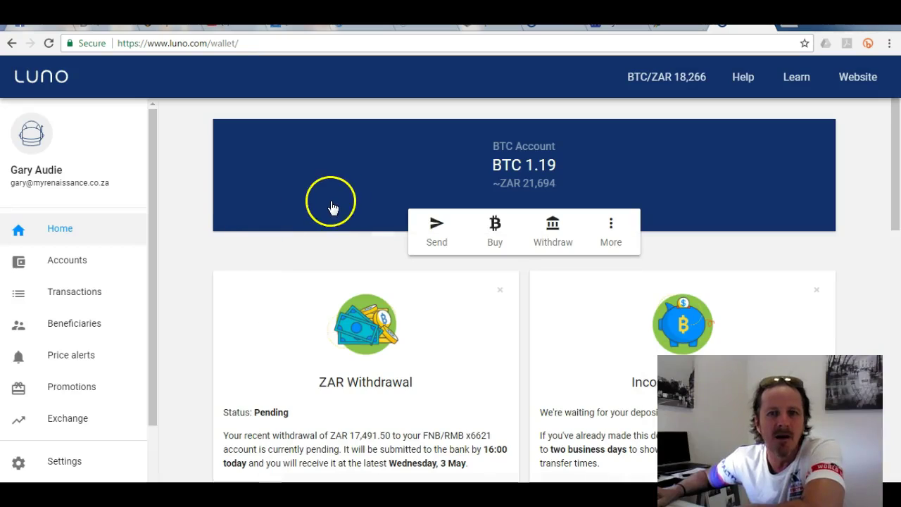
pyautogui.click(492, 240)
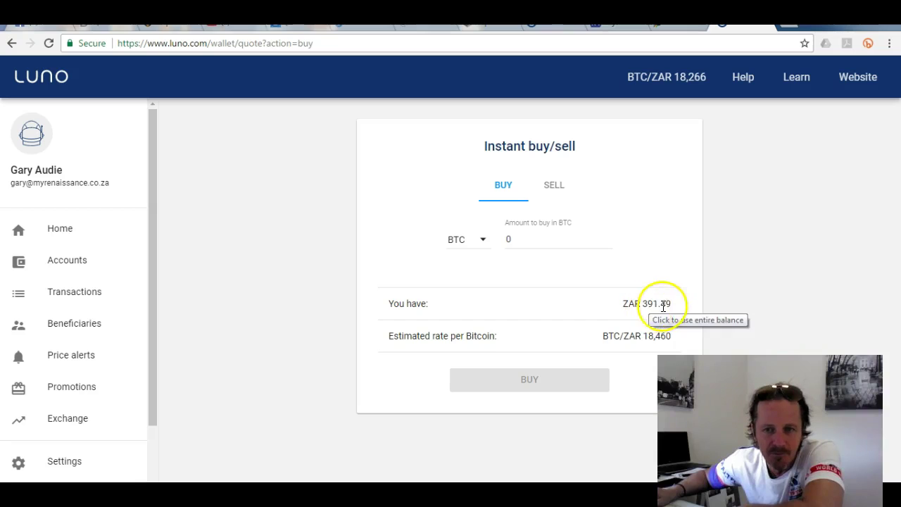
# - Enter 0.0008 BTC as the buy amount and place the order for confirmation
pyautogui.click(510, 240)
pyautogui.moveTo(512, 241); pyautogui.dragTo(492, 247)
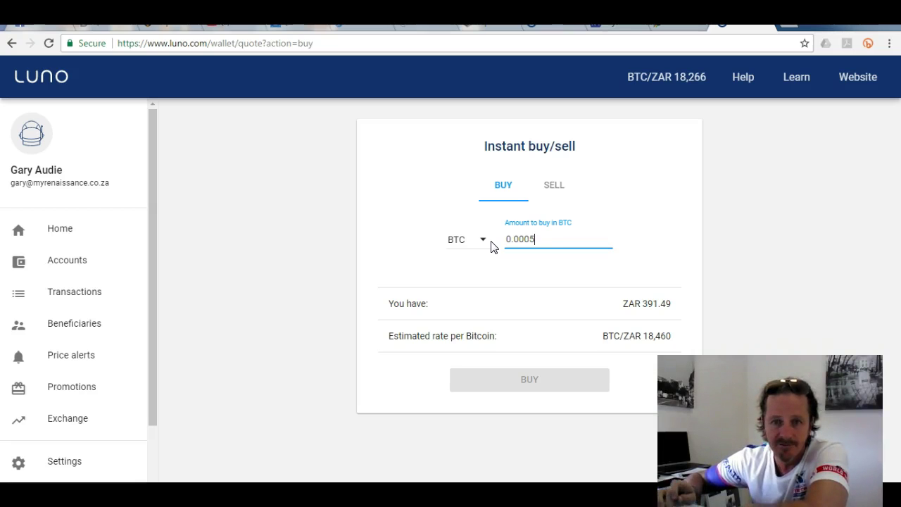
pyautogui.write('0.0005')
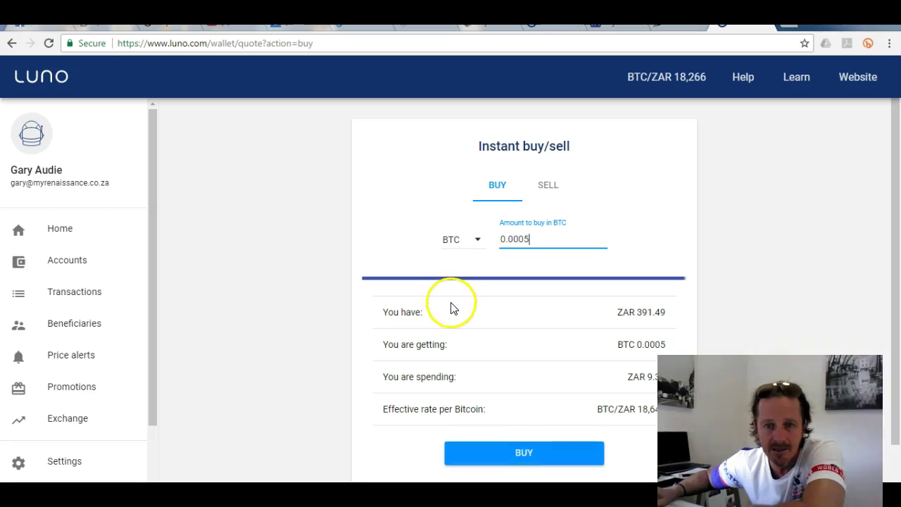
pyautogui.scroll(-1, 498, 313)
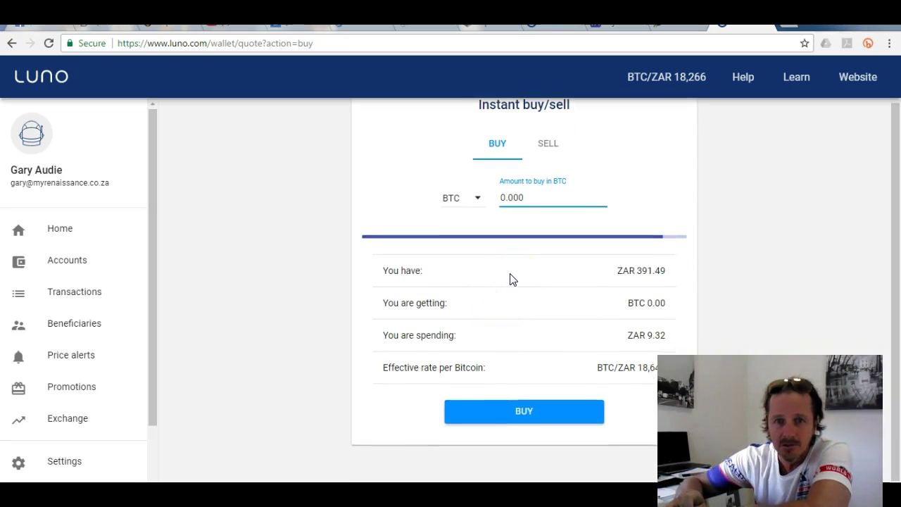
pyautogui.write('8')
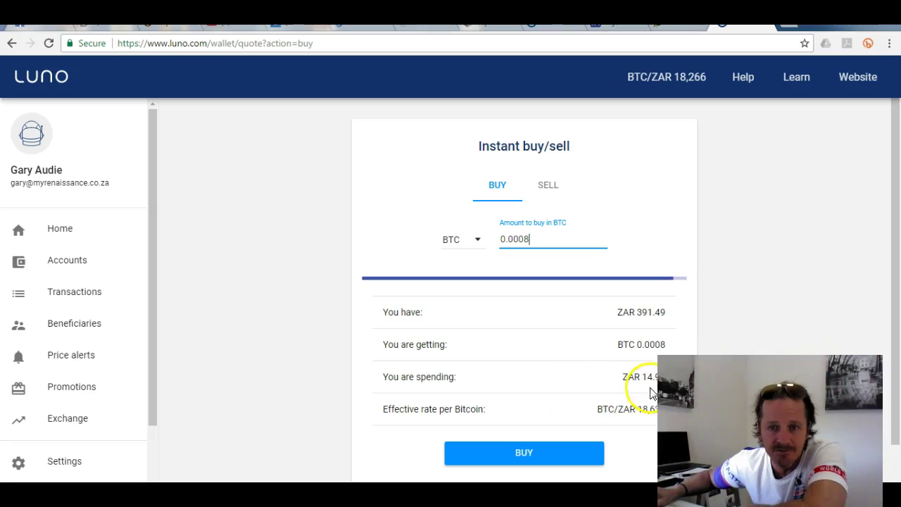
pyautogui.click(524, 452)
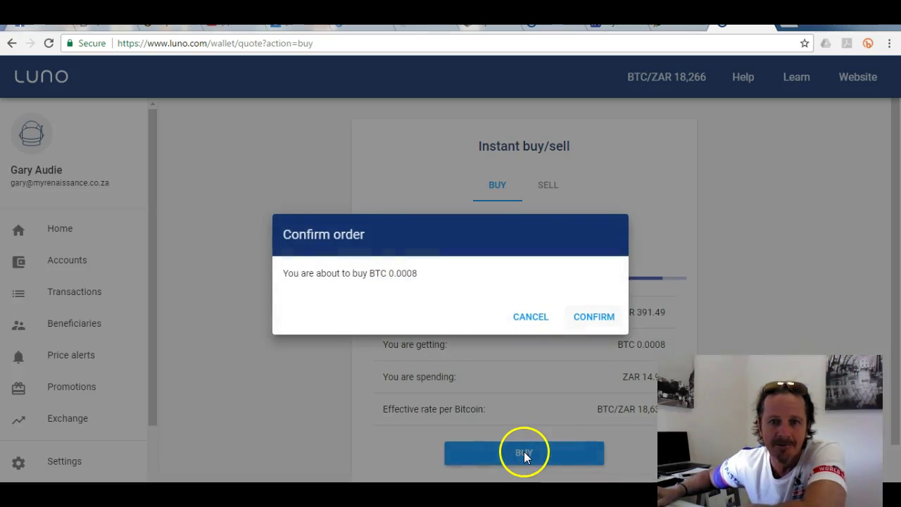
# - Confirm the BTC 0.0008 purchase, check the accounts, and return to the wallet home
pyautogui.click(592, 320)
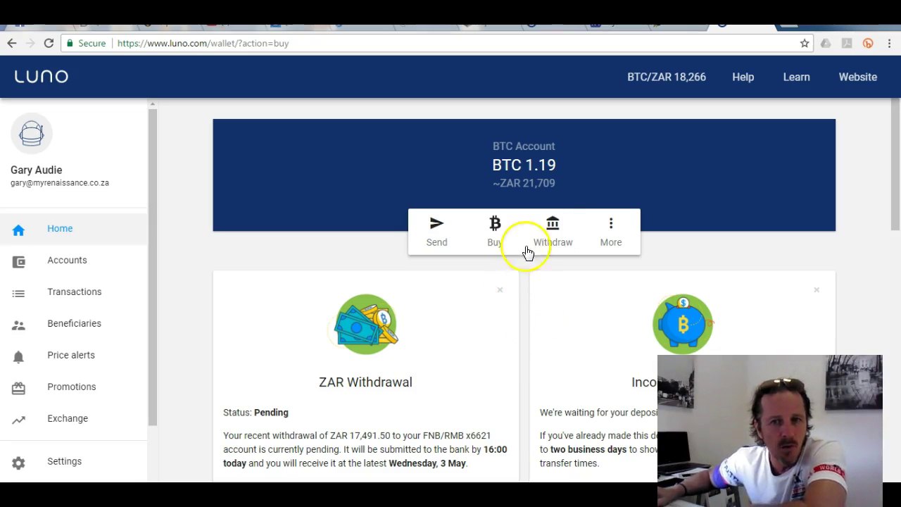
pyautogui.click(69, 262)
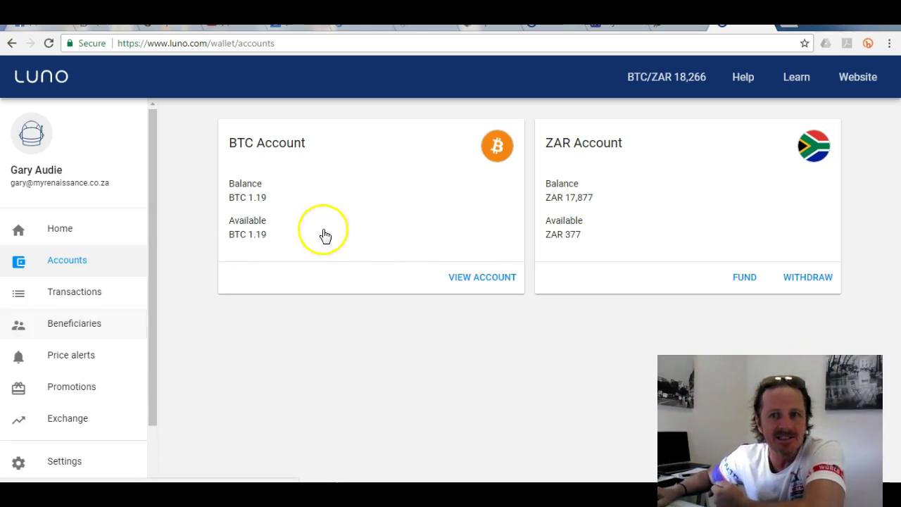
pyautogui.click(71, 235)
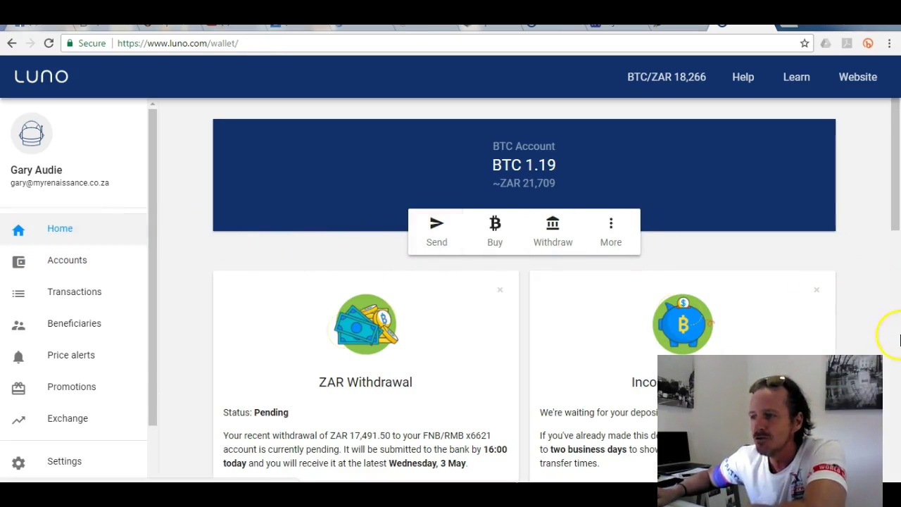
# - Copy the Xapo wallet address from Excel cell B21, then return to the Luno wallet
pyautogui.hotkey('alt', 'Tab')
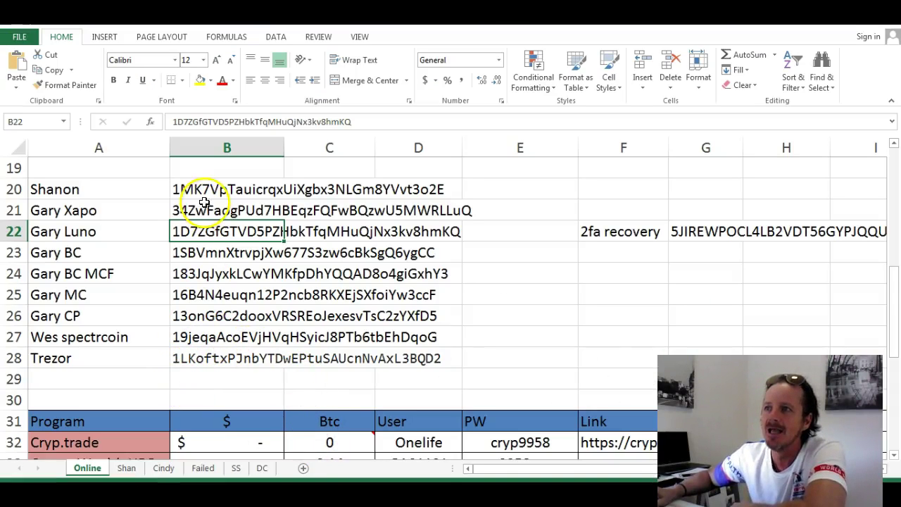
pyautogui.click(185, 211)
pyautogui.rightClick(189, 211)
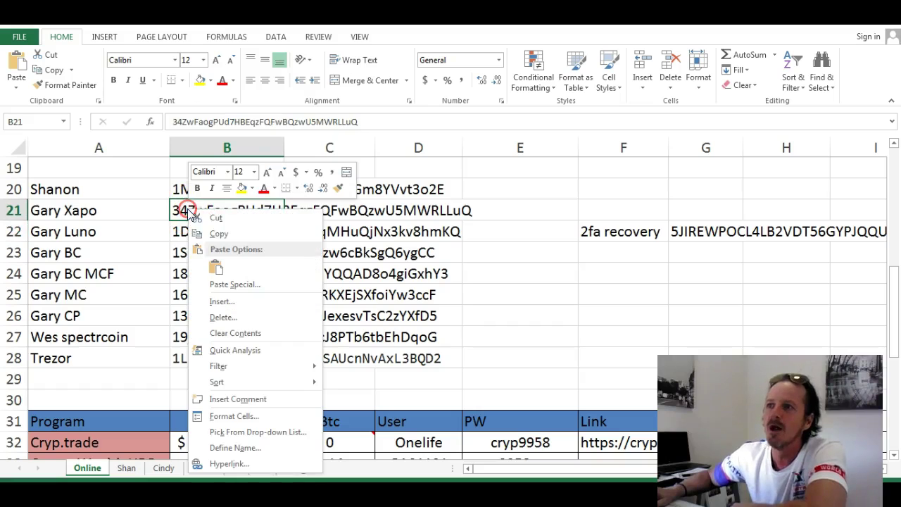
pyautogui.click(219, 233)
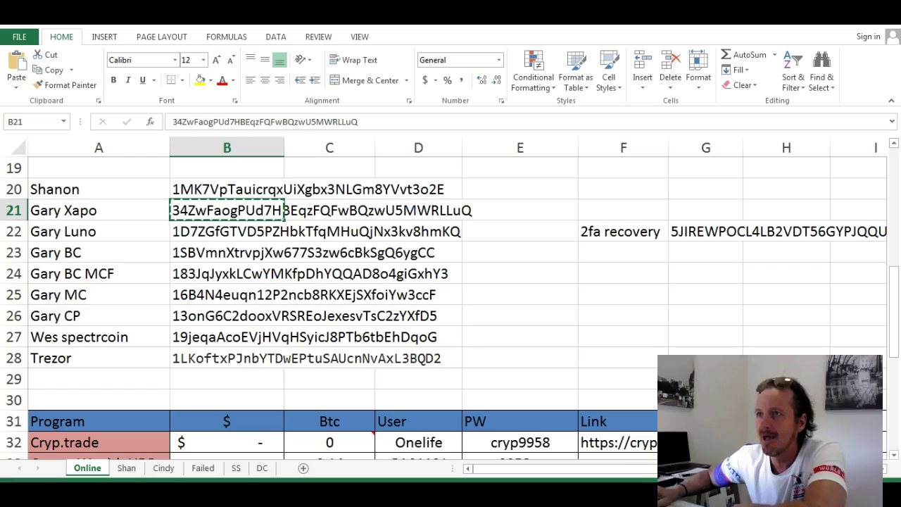
pyautogui.hotkey('alt', 'Tab')
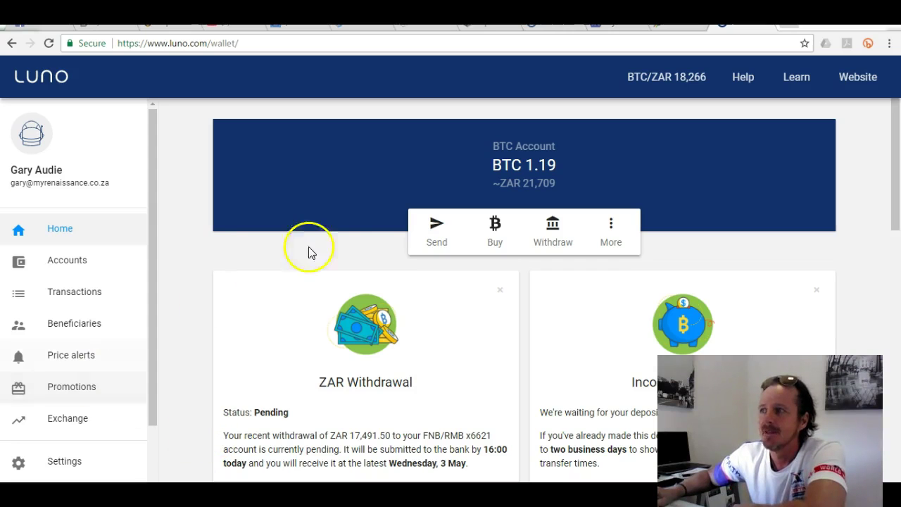
# - Start a bitcoin send and paste the Xapo address as recipient, checking it against the spreadsheet
pyautogui.click(422, 245)
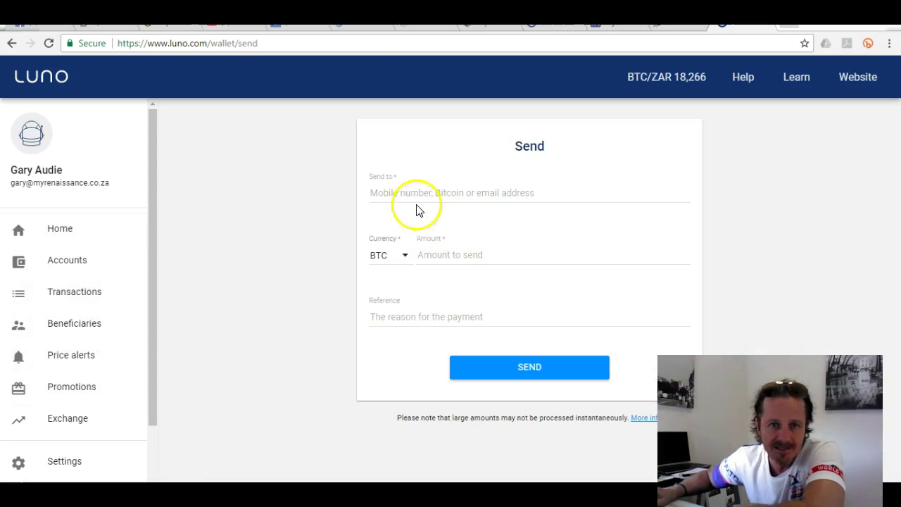
pyautogui.click(409, 192)
pyautogui.rightClick(408, 192)
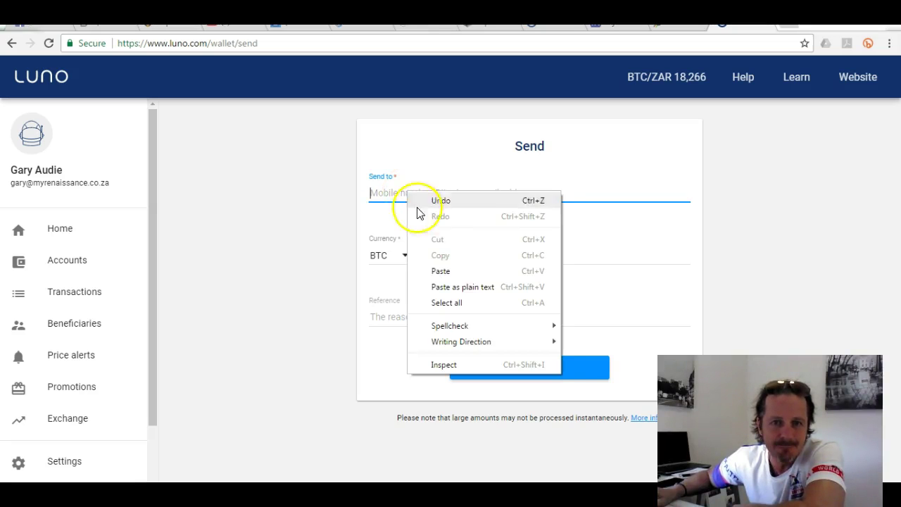
pyautogui.click(441, 270)
pyautogui.hotkey('ctrl', 'a')
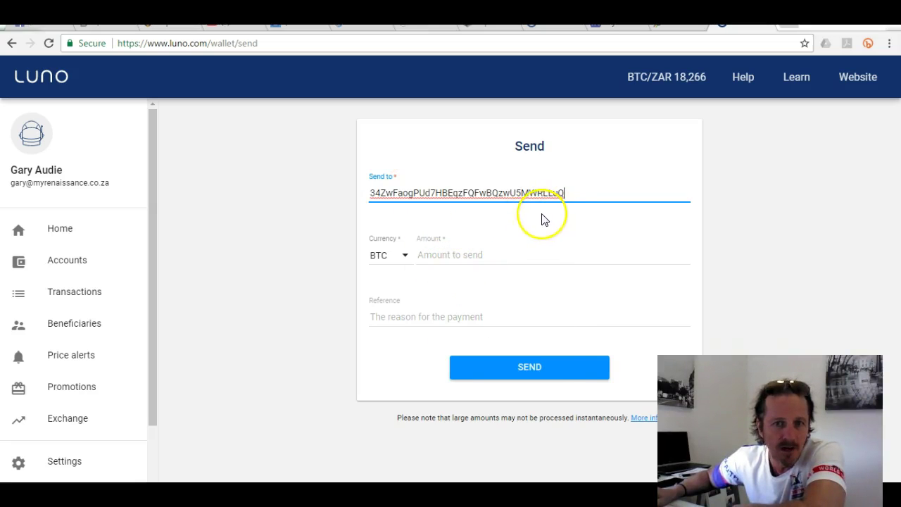
pyautogui.click(397, 212)
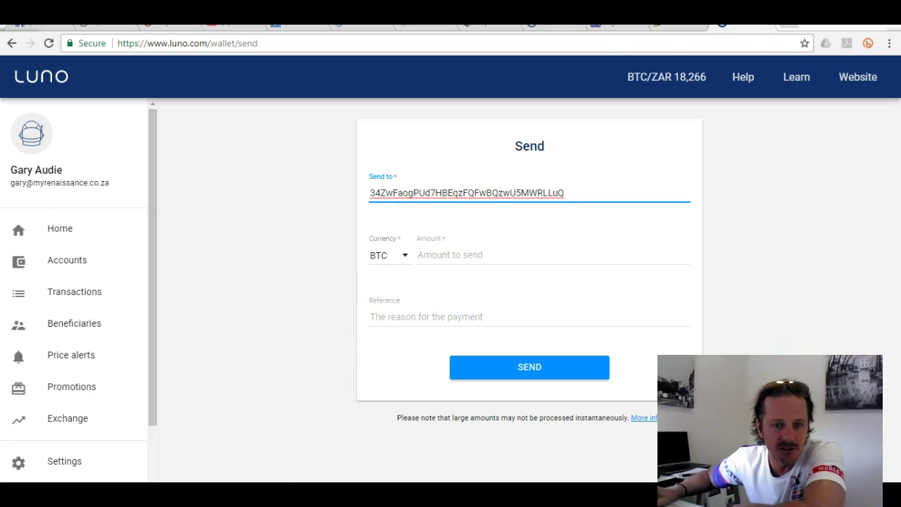
pyautogui.hotkey('alt', 'Tab')
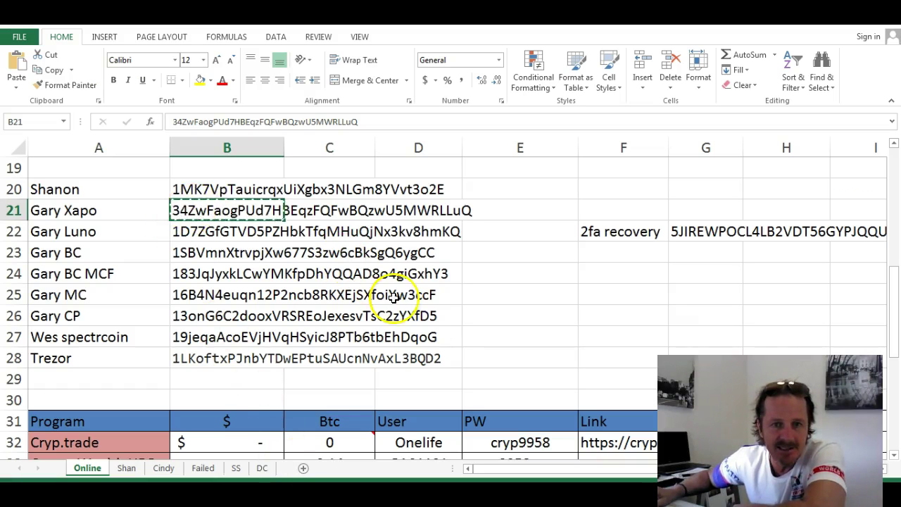
pyautogui.hotkey('alt', 'Tab')
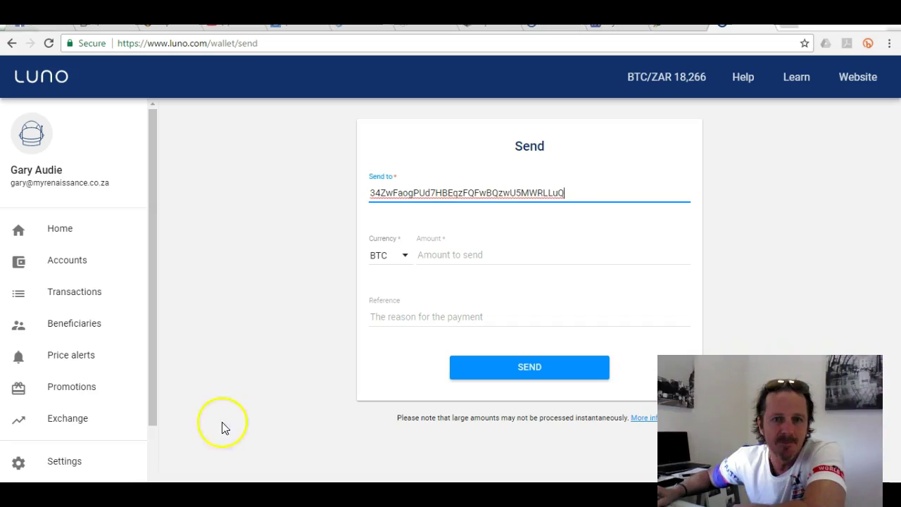
# - Enter 0.02 as the BTC amount and 'xapo' as the reference
pyautogui.click(438, 254)
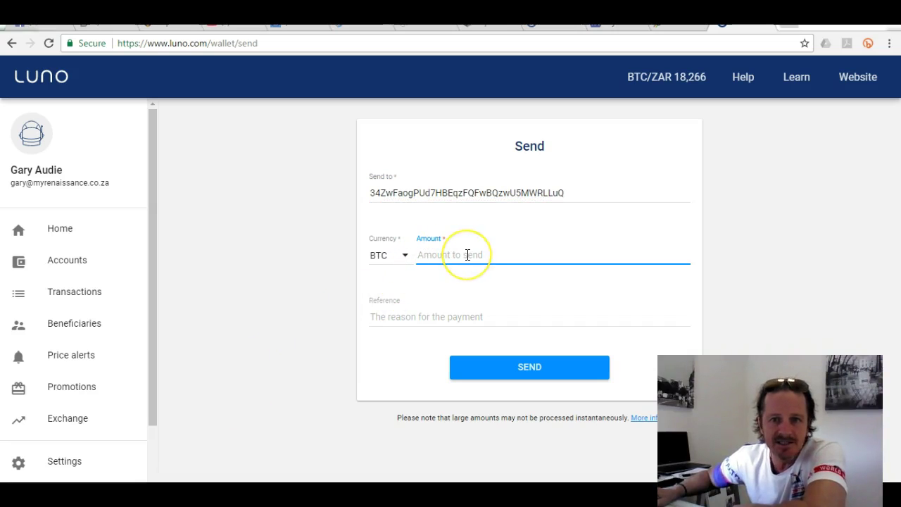
pyautogui.write('0.02')
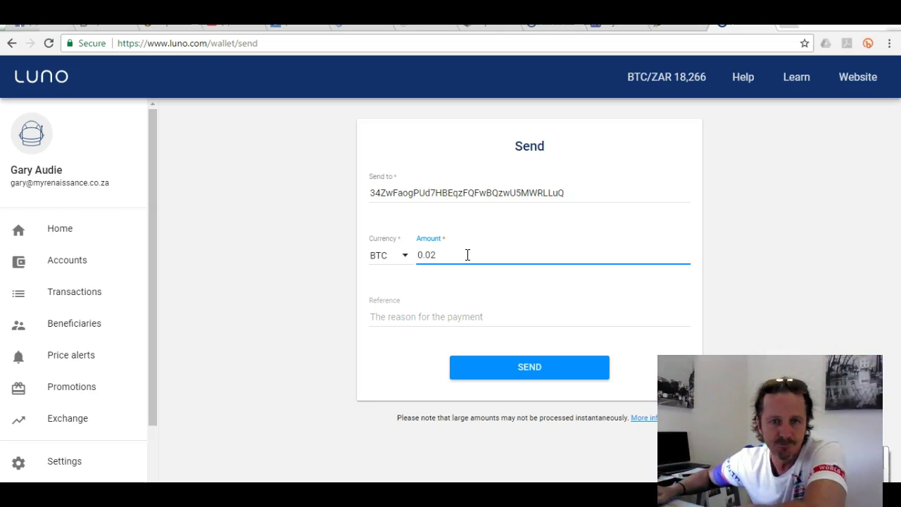
pyautogui.click(492, 317)
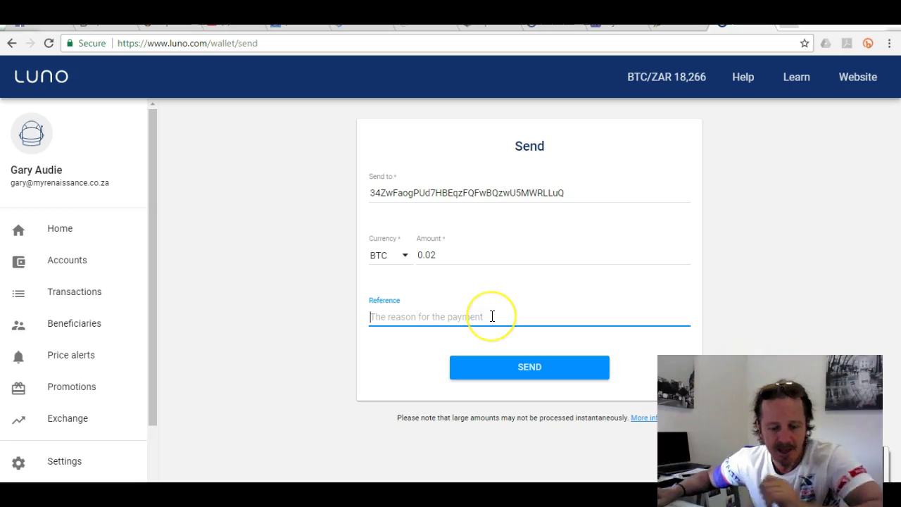
pyautogui.write('xapo')
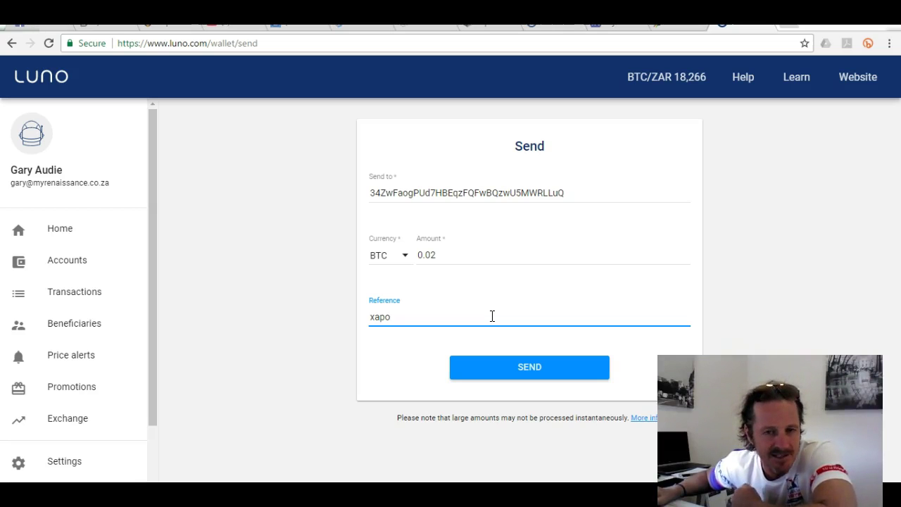
# - Submit the 0.02 BTC send and confirm it with the two-factor authentication code
pyautogui.click(532, 369)
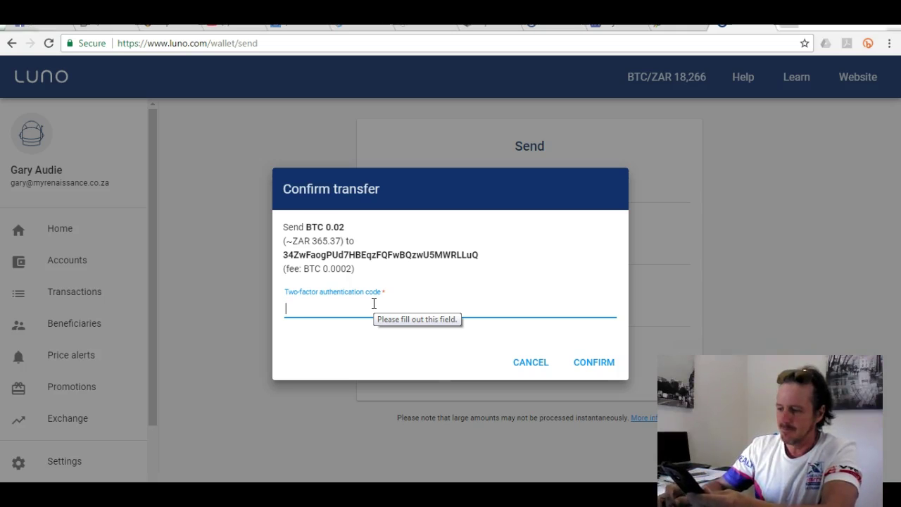
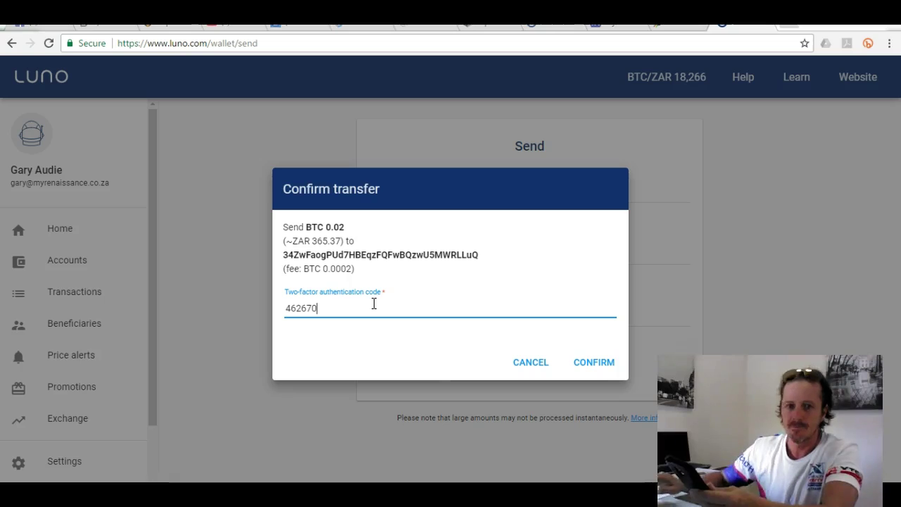
pyautogui.click(591, 362)
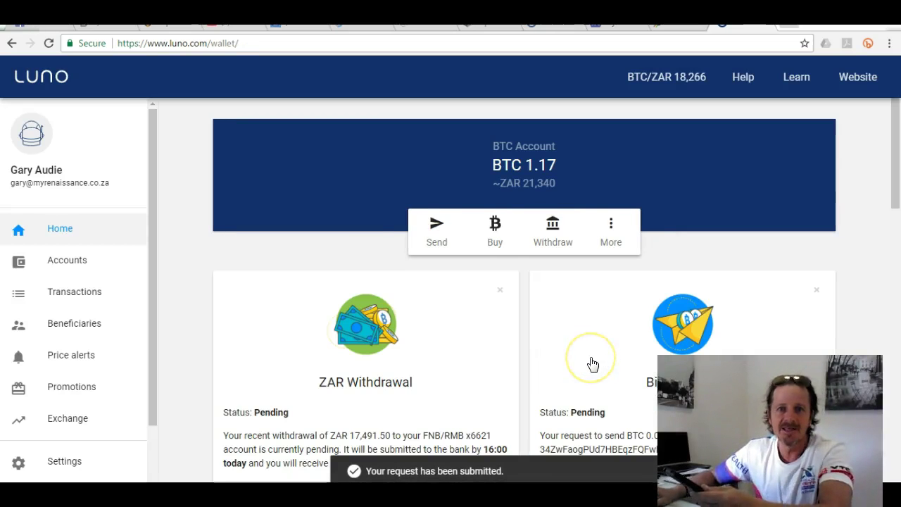
pyautogui.scroll(-2, 507, 366)
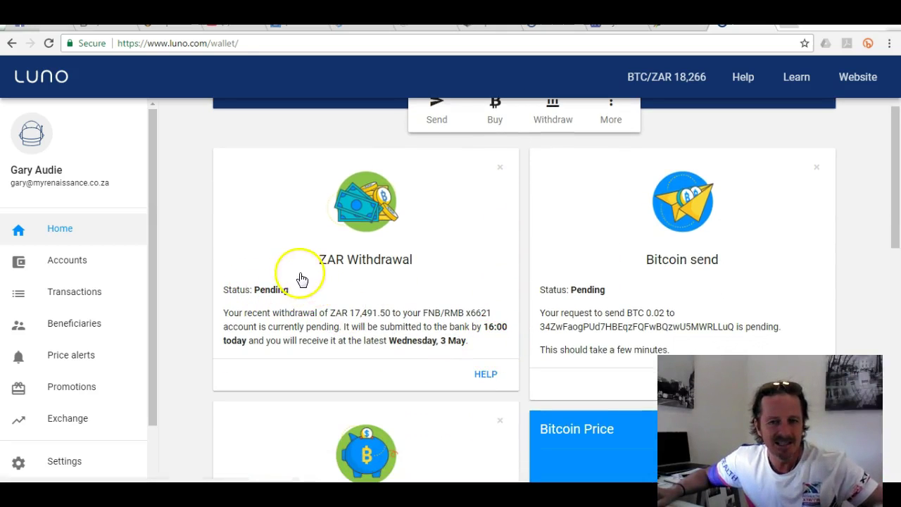
pyautogui.scroll(2, 489, 291)
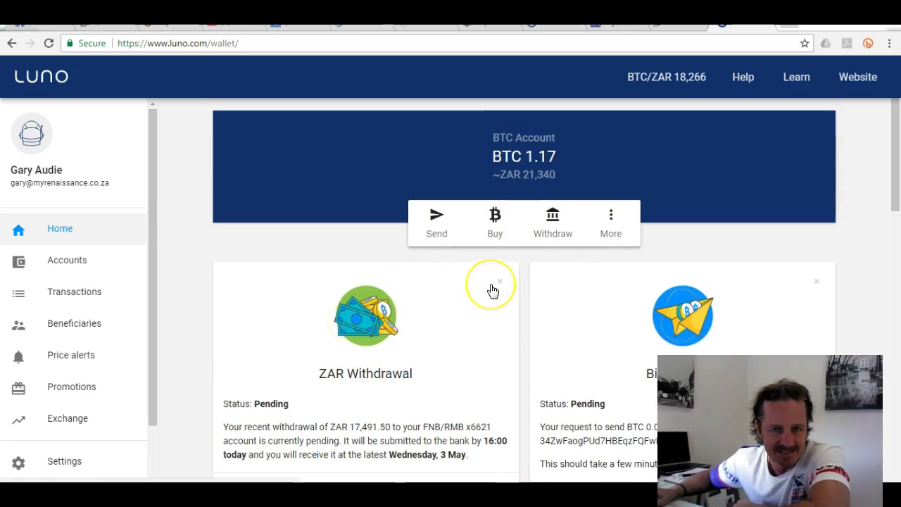